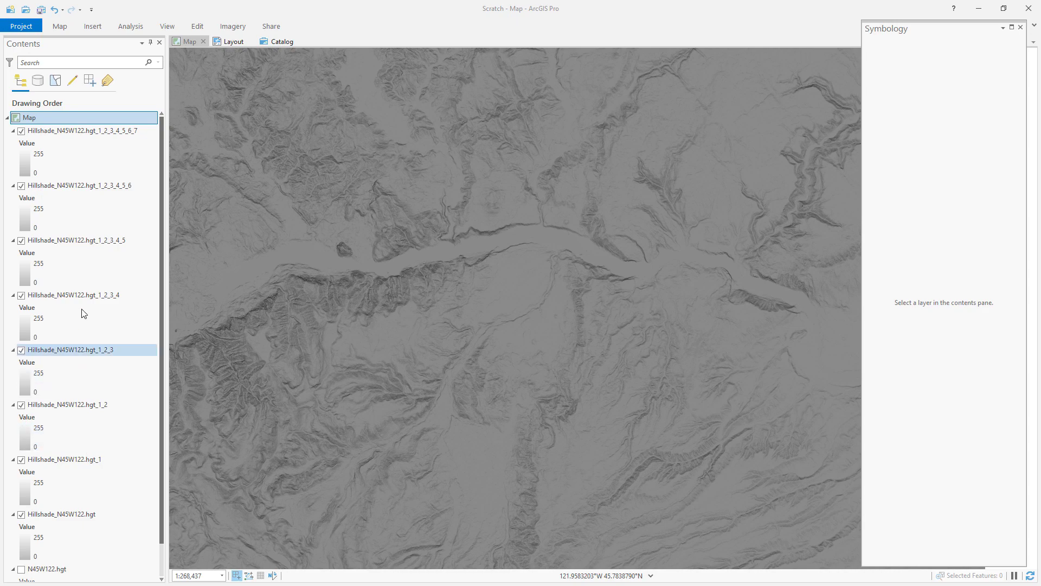
- Turn off the Hillshade_N45W122.hgt_1_2_3_4_5_6 layer in Contents
{"action": "left_click", "coordinate": [22, 186]}
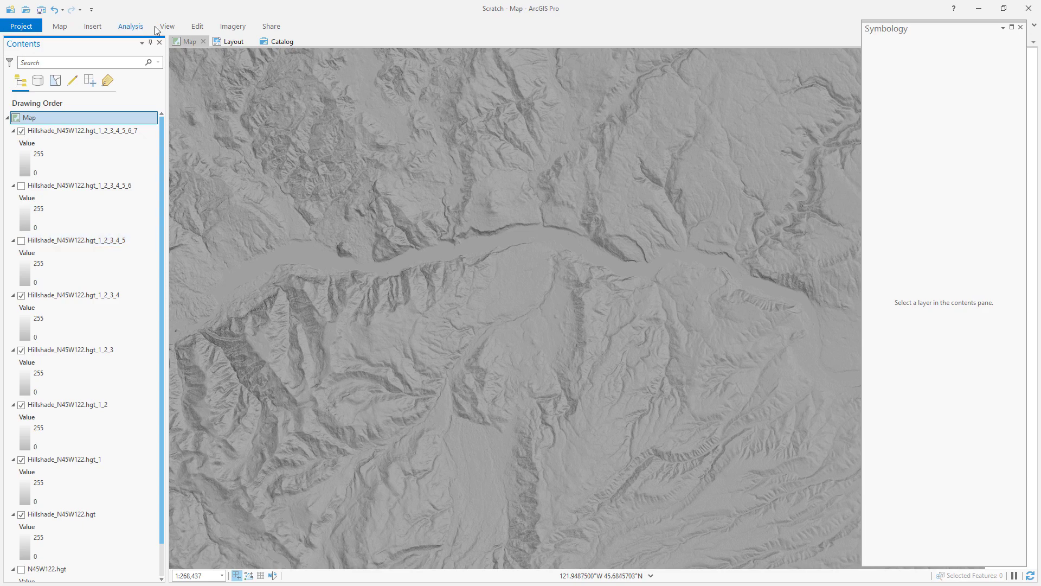
- Create a new Multidirectional Hillshade raster function layer from N45W122.hgt
{"action": "left_click", "coordinate": [241, 30]}
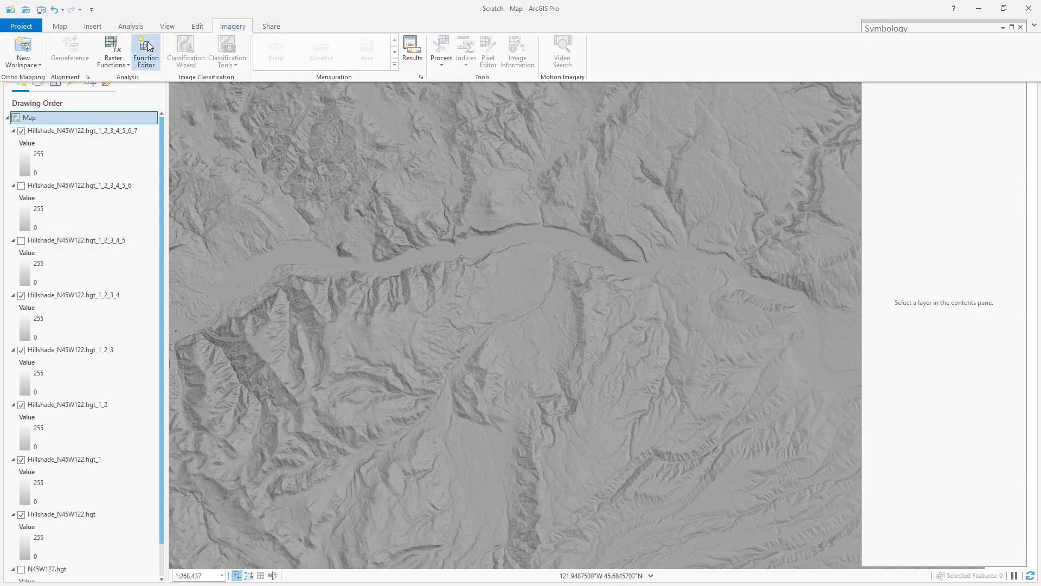
{"action": "left_click", "coordinate": [110, 44]}
{"action": "left_click", "coordinate": [790, 450]}
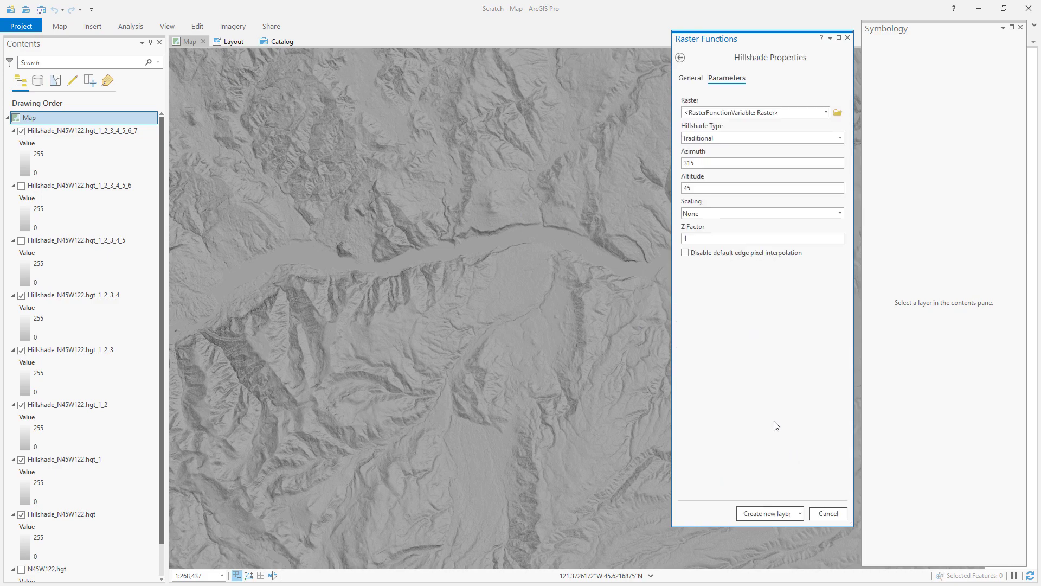
{"action": "left_click", "coordinate": [825, 111]}
{"action": "left_click", "coordinate": [826, 111]}
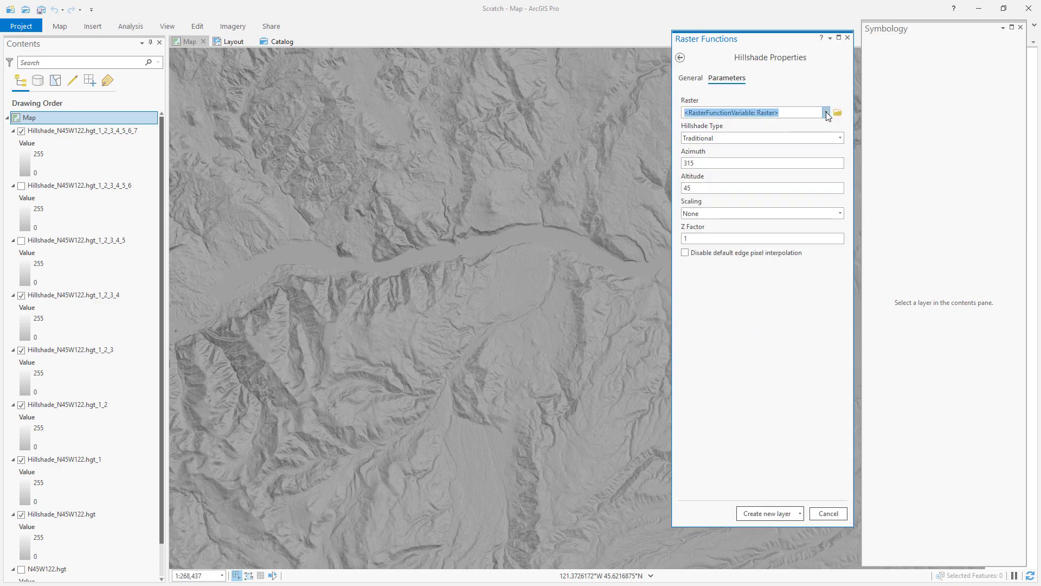
{"action": "left_click", "coordinate": [826, 112]}
{"action": "left_click", "coordinate": [705, 207]}
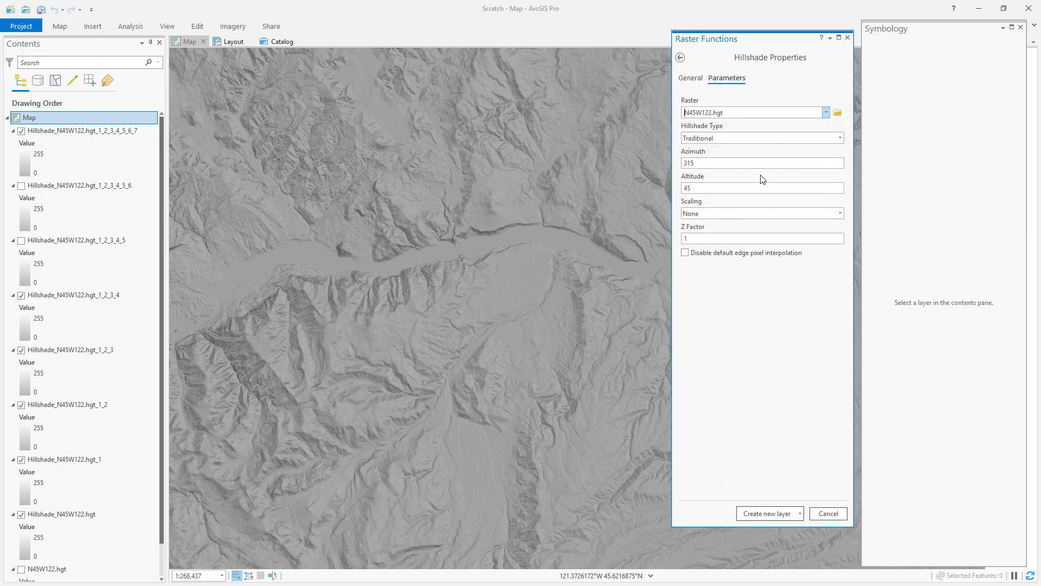
{"action": "left_click", "coordinate": [837, 139]}
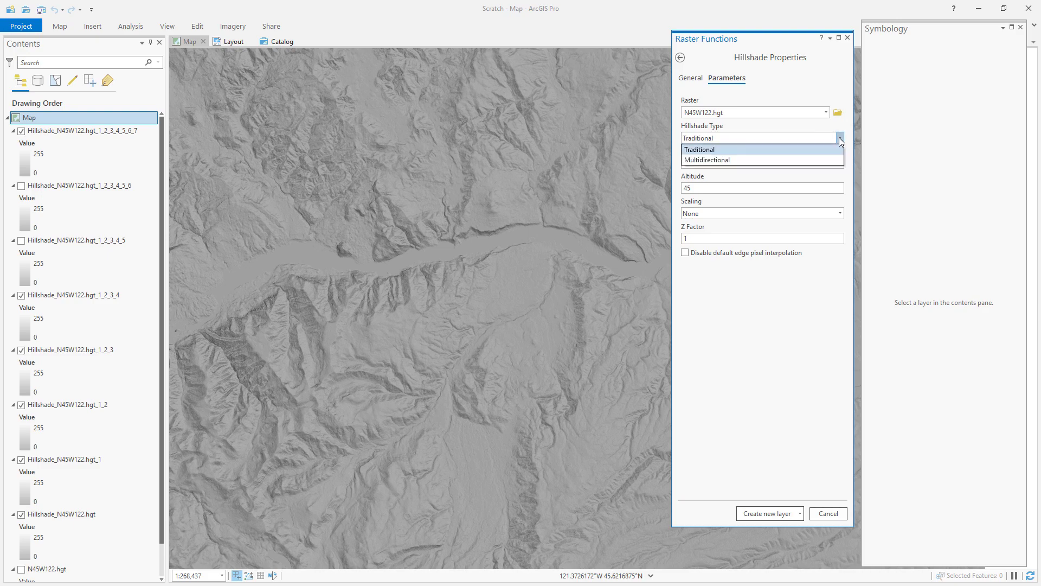
{"action": "left_click", "coordinate": [795, 160]}
{"action": "left_click", "coordinate": [758, 514]}
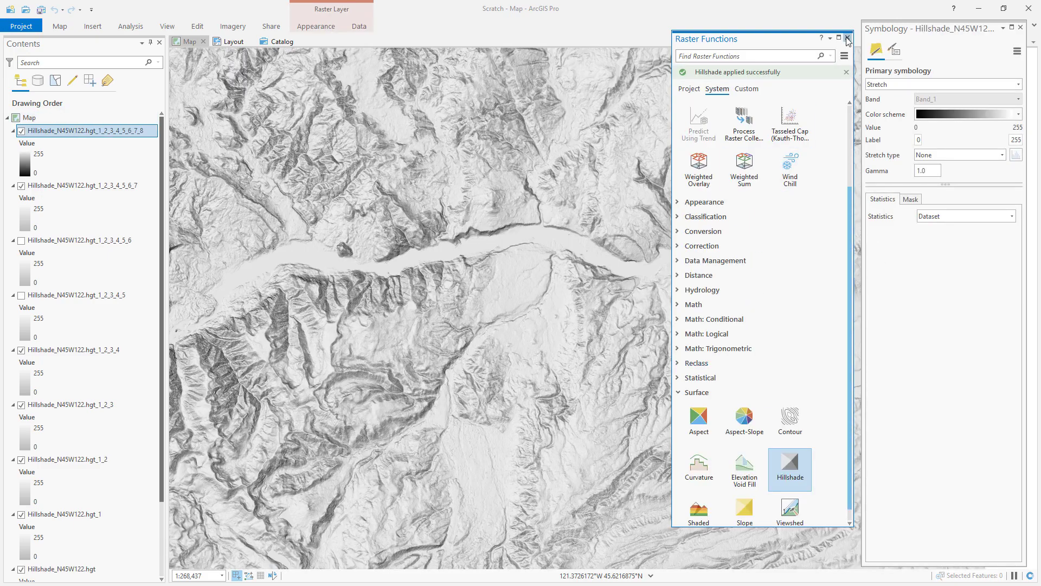
{"action": "left_click", "coordinate": [847, 39]}
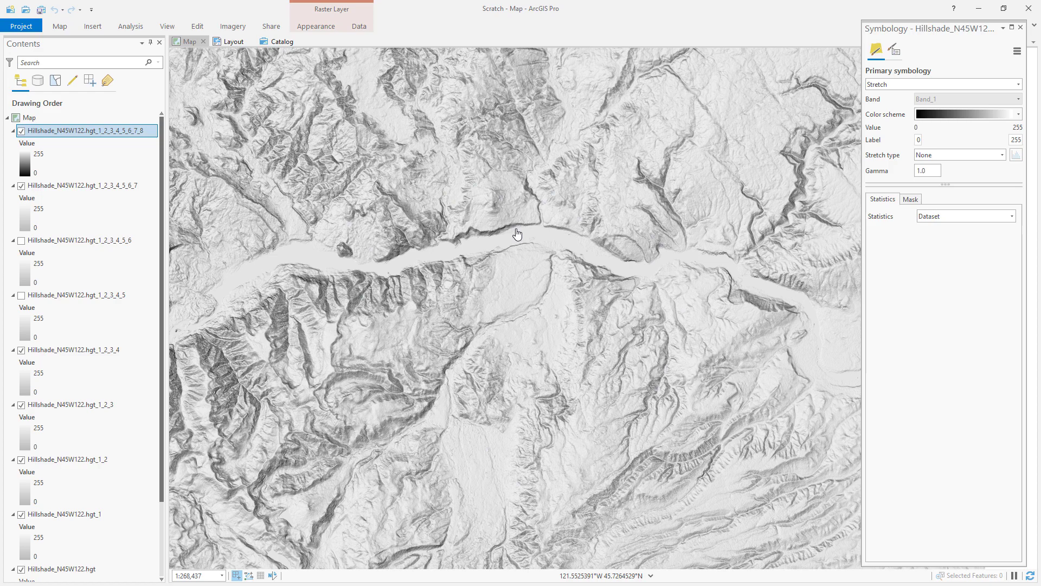
- Try a Percent Clip stretch, calculating statistics, then a Minimum Maximum stretch
{"action": "left_click", "coordinate": [1003, 155]}
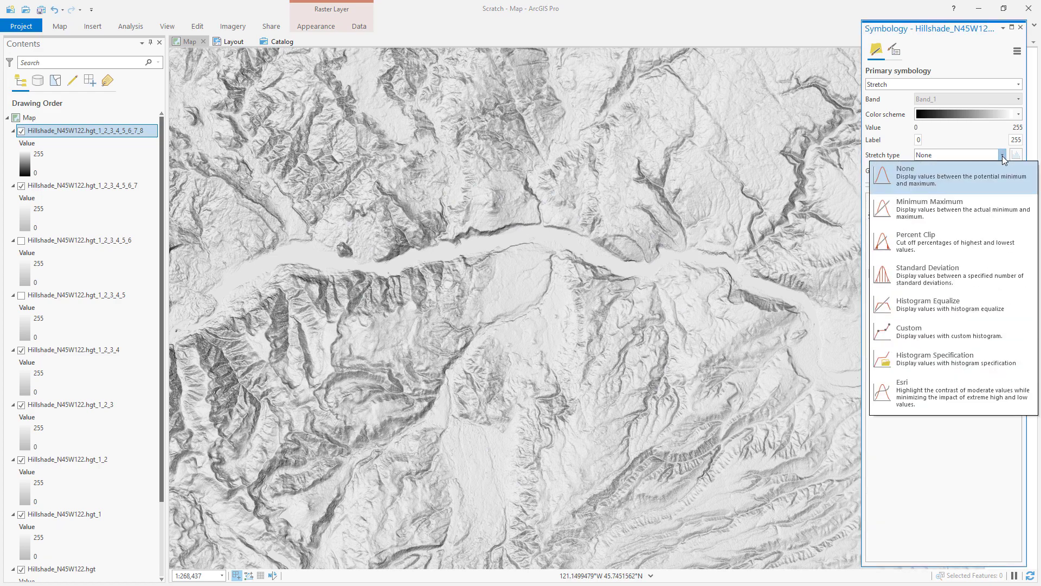
{"action": "left_click", "coordinate": [933, 242]}
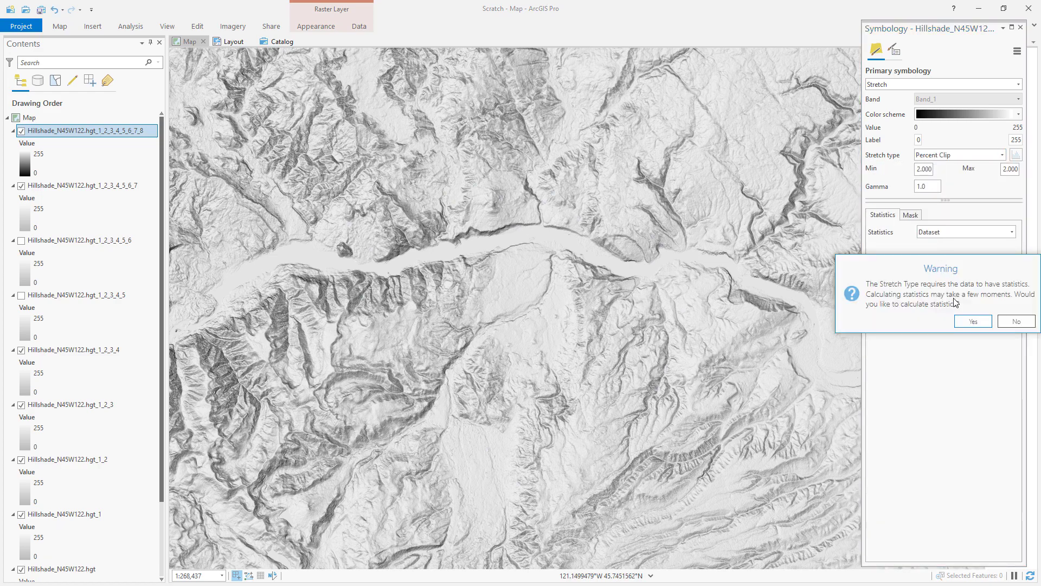
{"action": "left_click", "coordinate": [973, 322]}
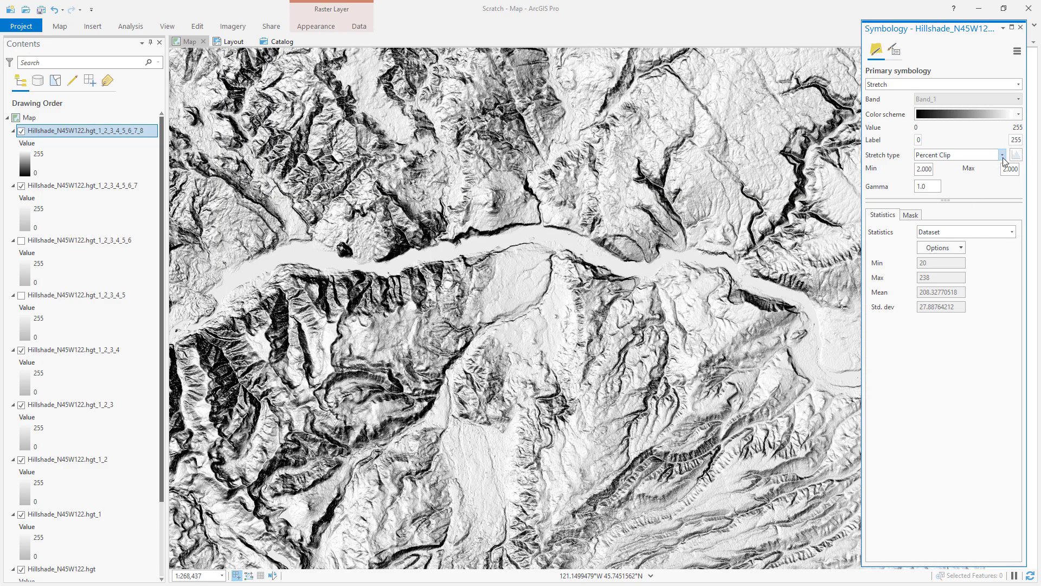
{"action": "left_click", "coordinate": [1002, 156]}
{"action": "left_click", "coordinate": [946, 211]}
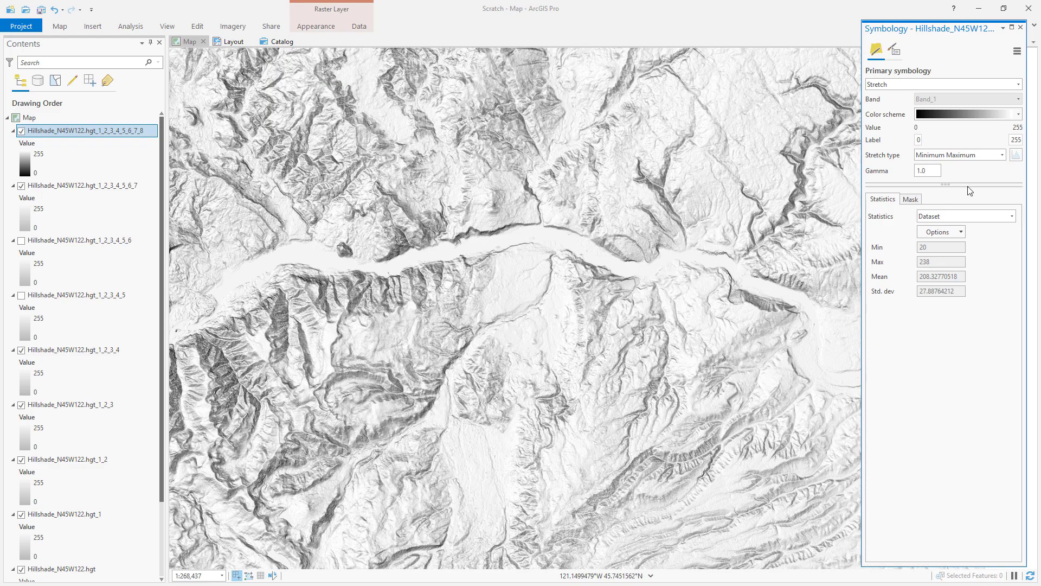
- Switch the stretch to Standard Deviation with 8 standard deviations
{"action": "left_click", "coordinate": [1002, 156]}
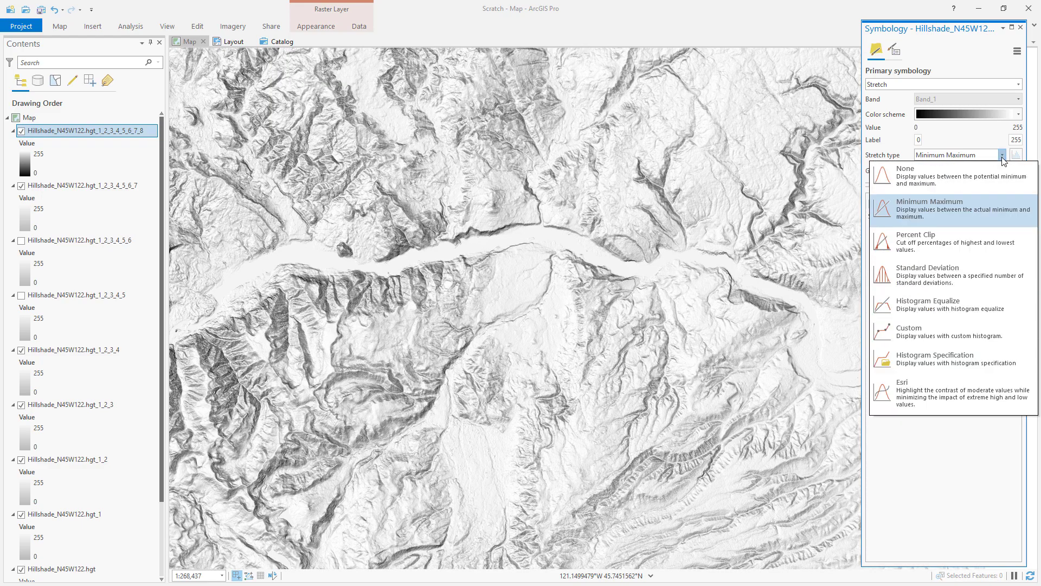
{"action": "left_click", "coordinate": [931, 278]}
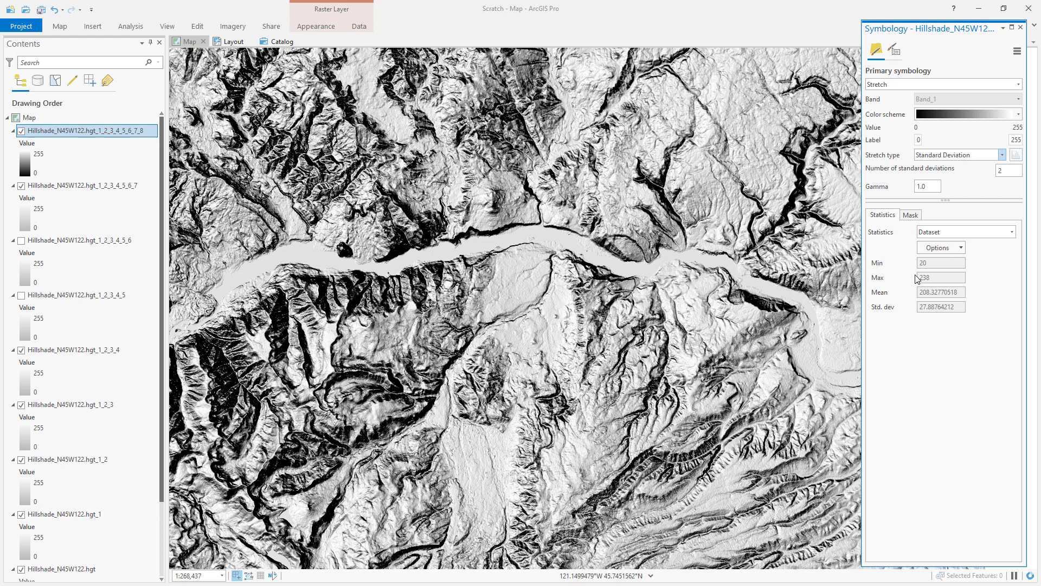
{"action": "type", "text": "8"}
{"action": "key", "text": "Return"}
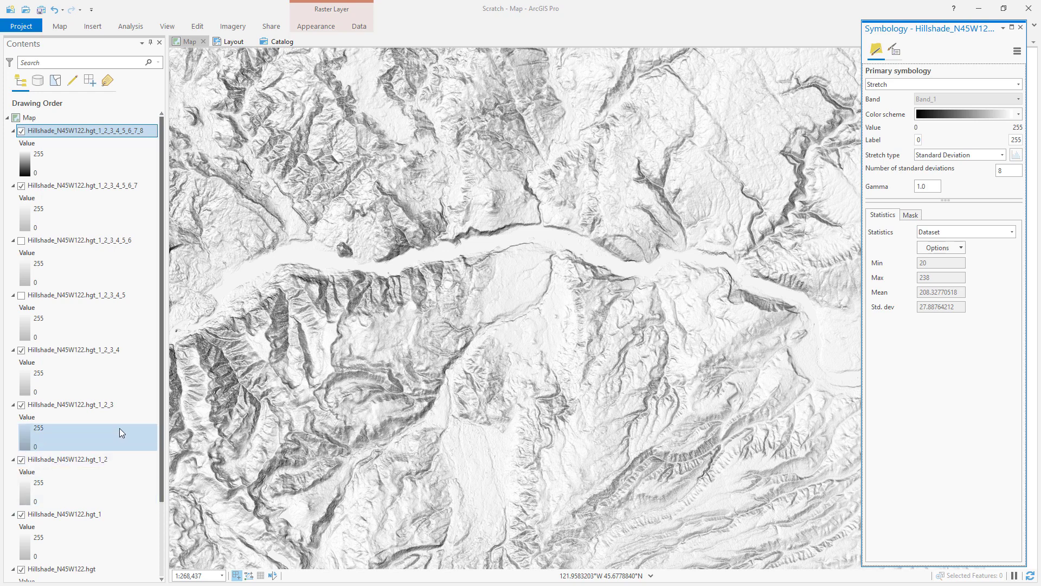
- Turn off the Hillshade_N45W122.hgt_1_2_3_4_5_6_7_8 layer
{"action": "left_click", "coordinate": [21, 130]}
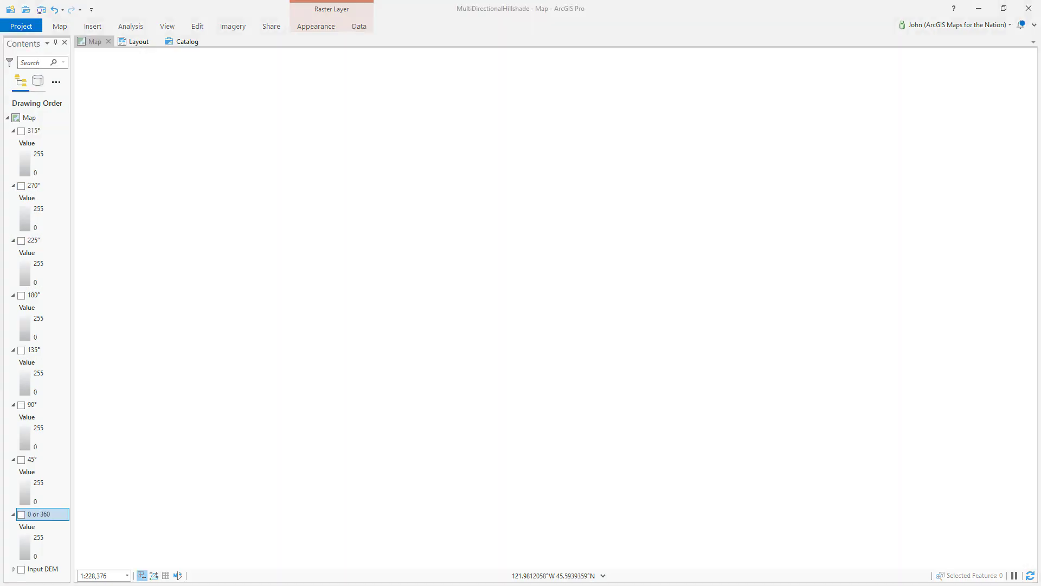
- Turn on the 0 or 360 hillshade layer and bring up its symbology
{"action": "left_click", "coordinate": [21, 514]}
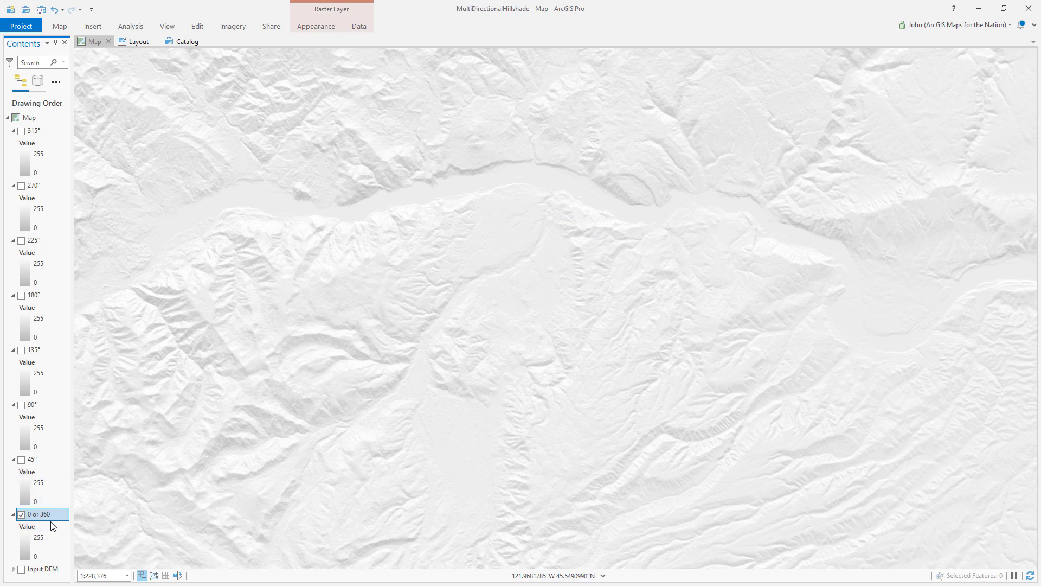
{"action": "left_click", "coordinate": [24, 546]}
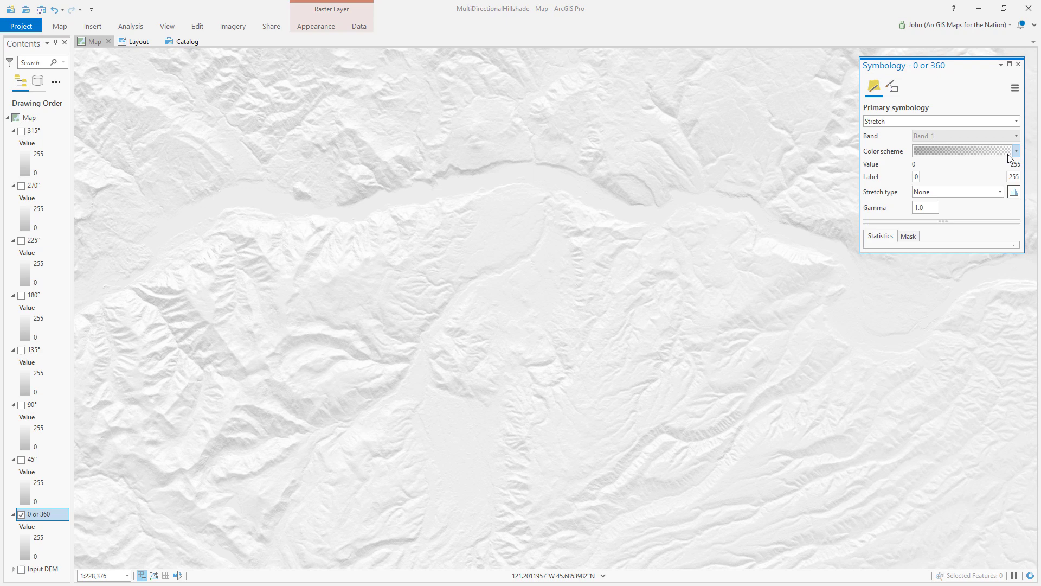
- Customise the 0 or 360 ramp with a purple left stop at 60% transparency
{"action": "left_click", "coordinate": [1016, 152]}
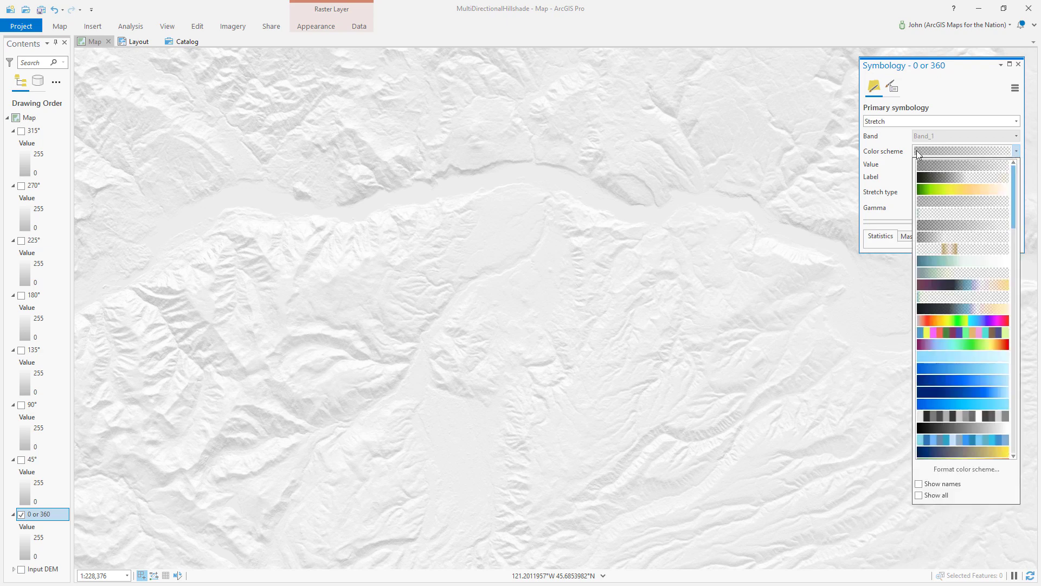
{"action": "left_click", "coordinate": [949, 470]}
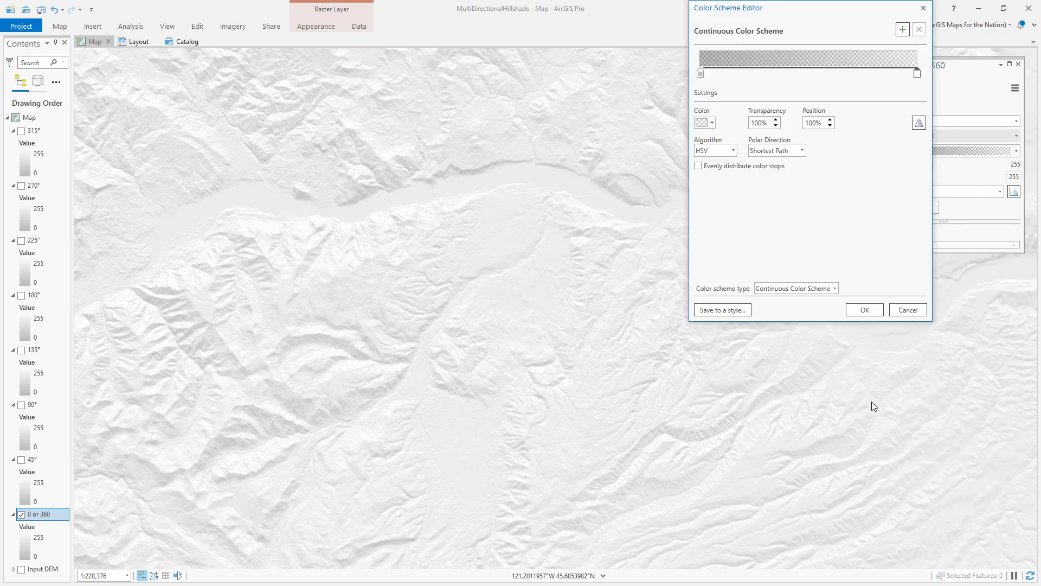
{"action": "left_click", "coordinate": [701, 74]}
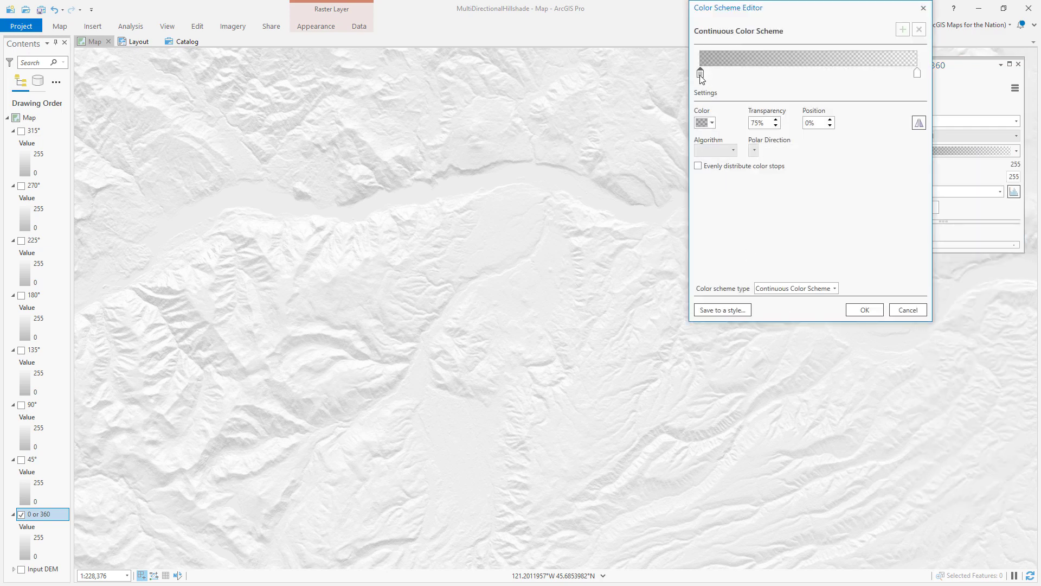
{"action": "left_click", "coordinate": [706, 123]}
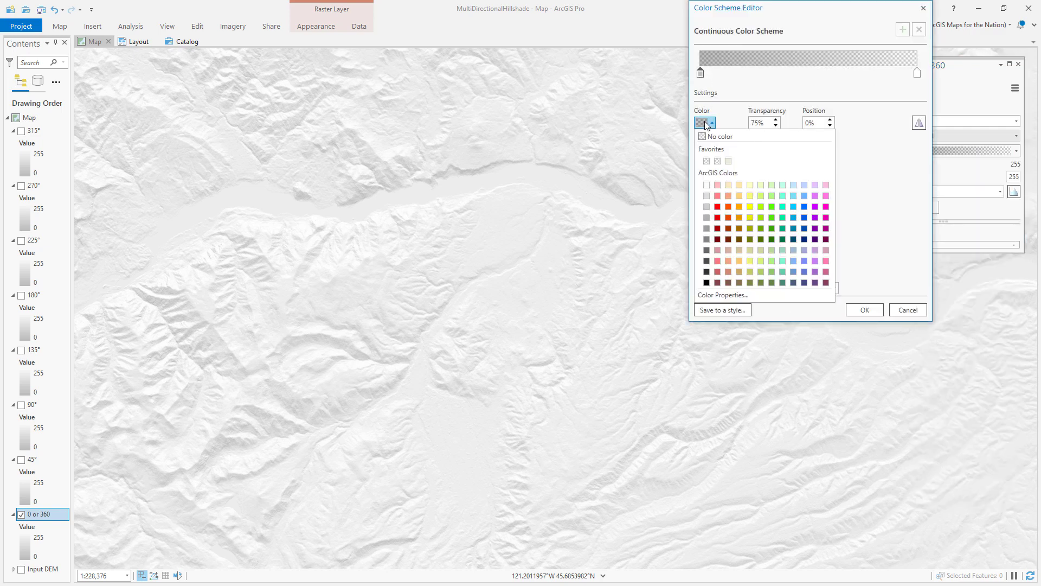
{"action": "left_click", "coordinate": [825, 240]}
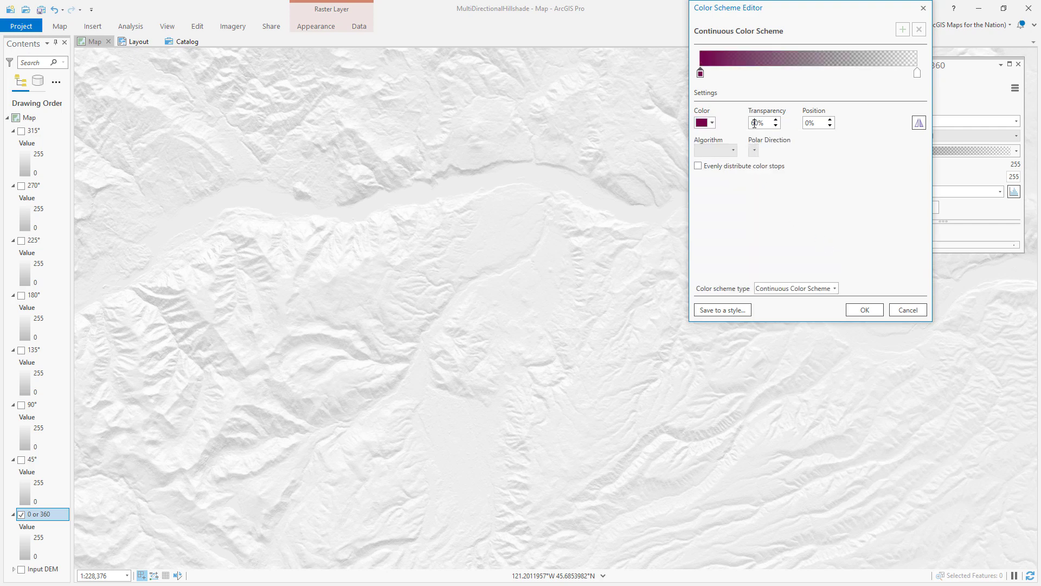
{"action": "key", "text": "Tab"}
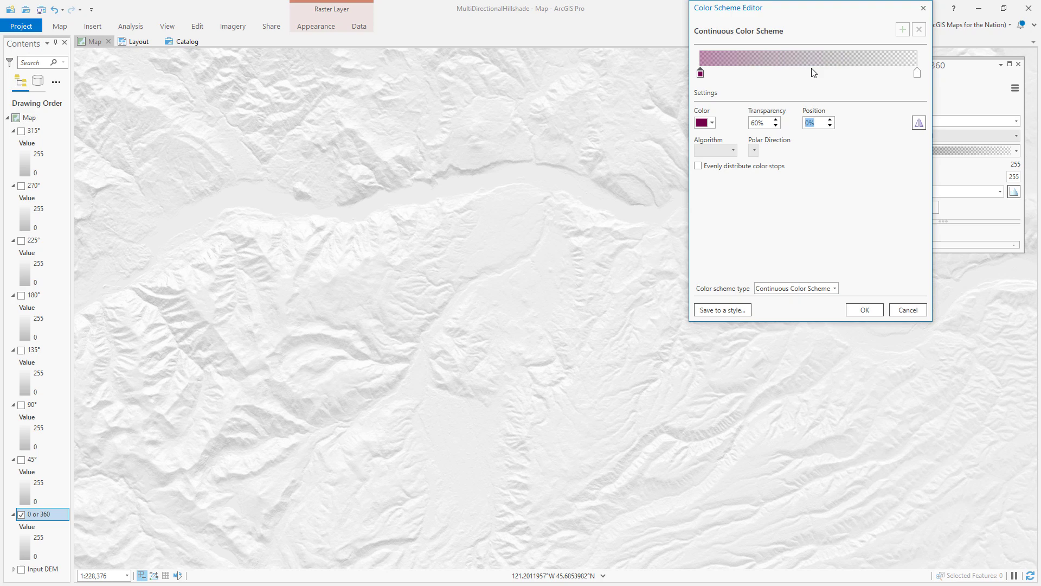
- Make the ramp's right stop pink at 100% transparency and apply it
{"action": "left_click", "coordinate": [917, 73]}
{"action": "left_click", "coordinate": [711, 124]}
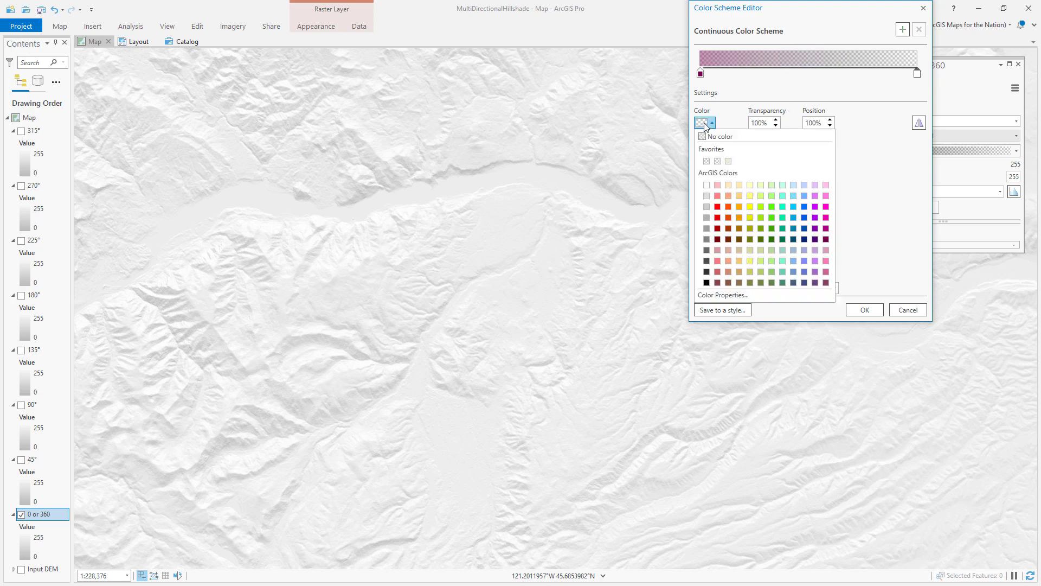
{"action": "left_click", "coordinate": [826, 197]}
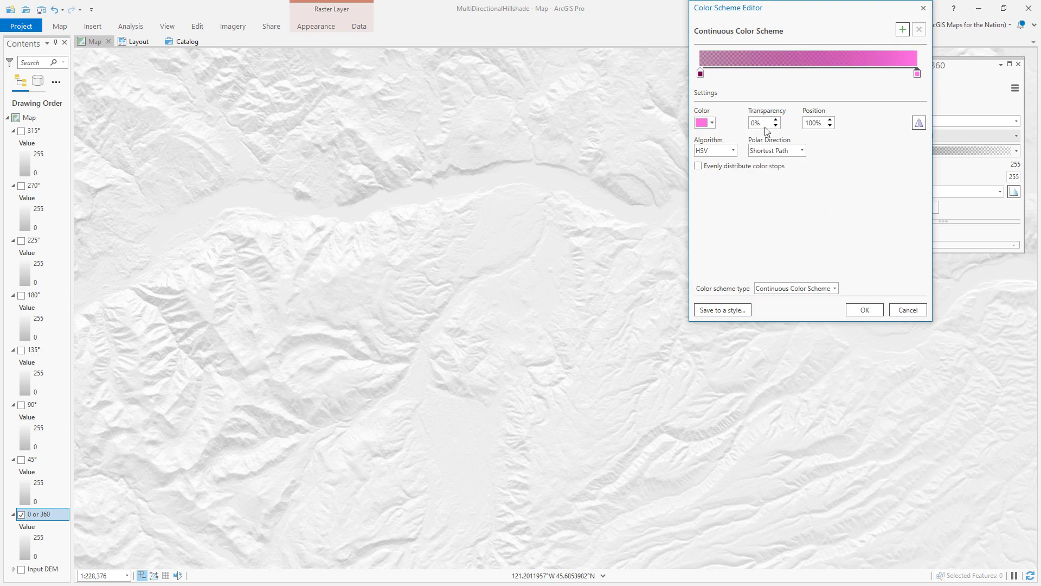
{"action": "type", "text": "100"}
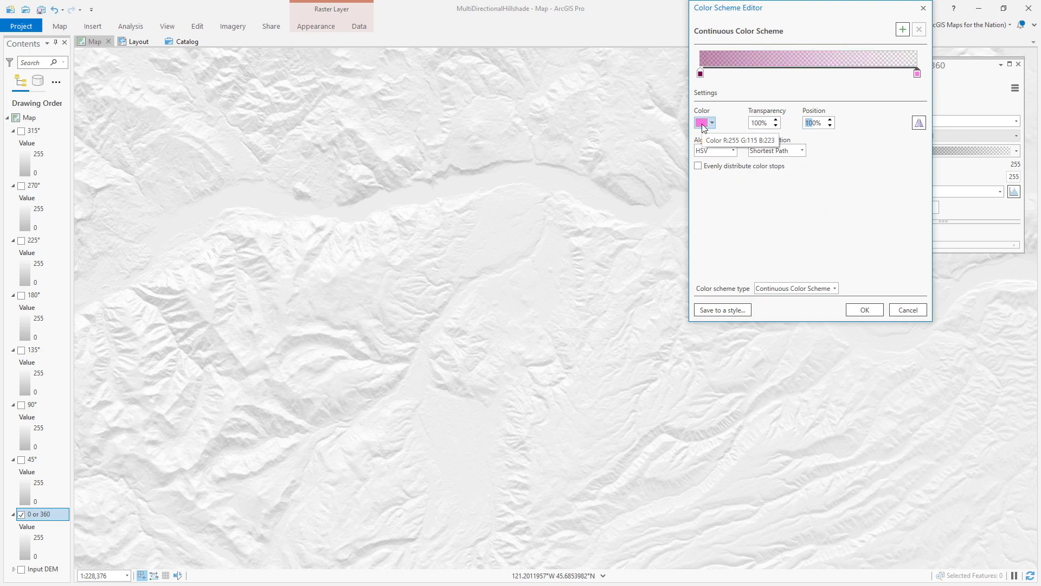
{"action": "key", "text": "Tab"}
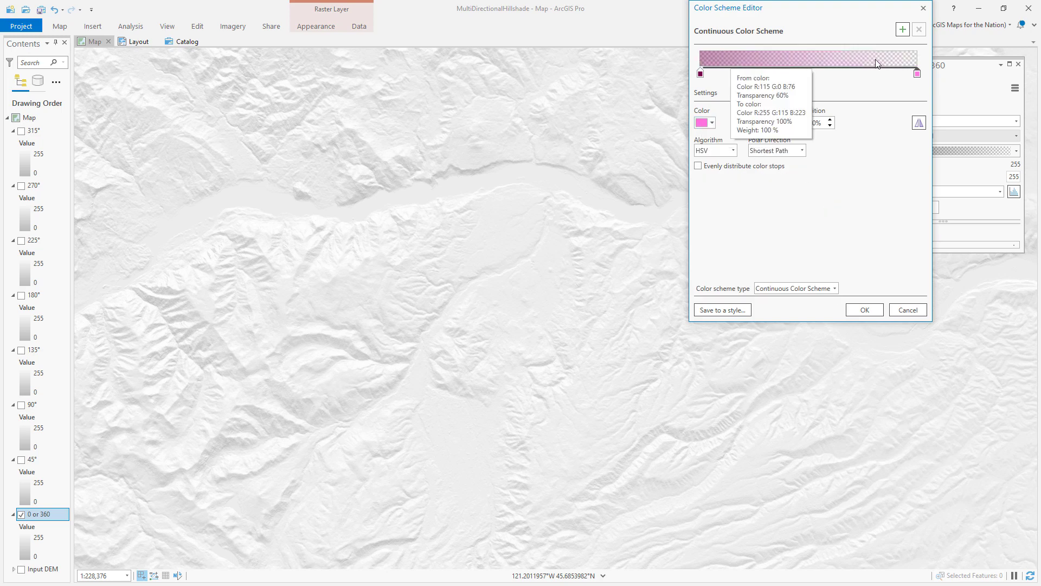
{"action": "left_click", "coordinate": [866, 312]}
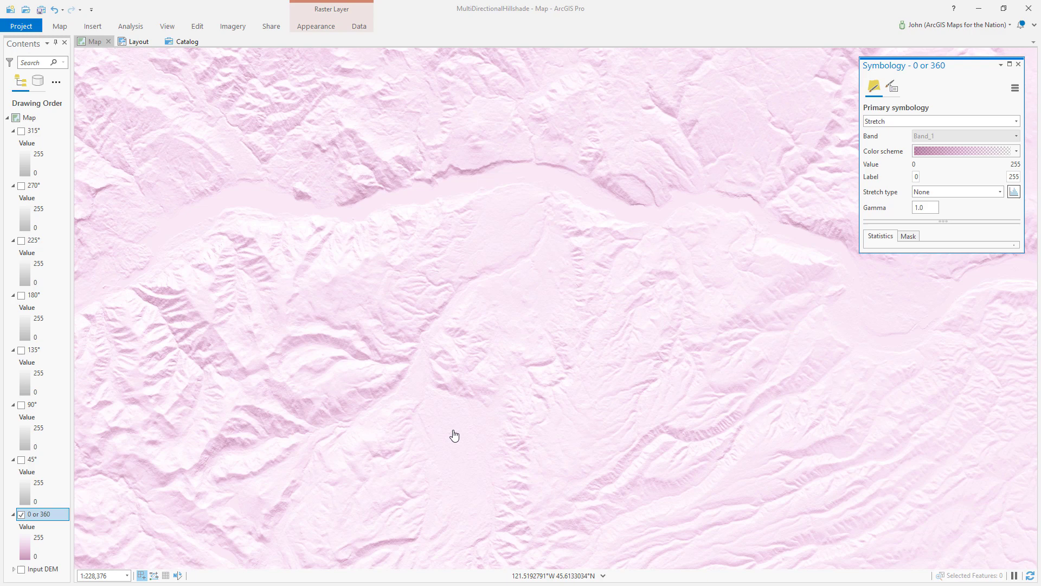
- Turn on the 315° hillshade layer and select it for symbology editing
{"action": "left_click", "coordinate": [22, 131]}
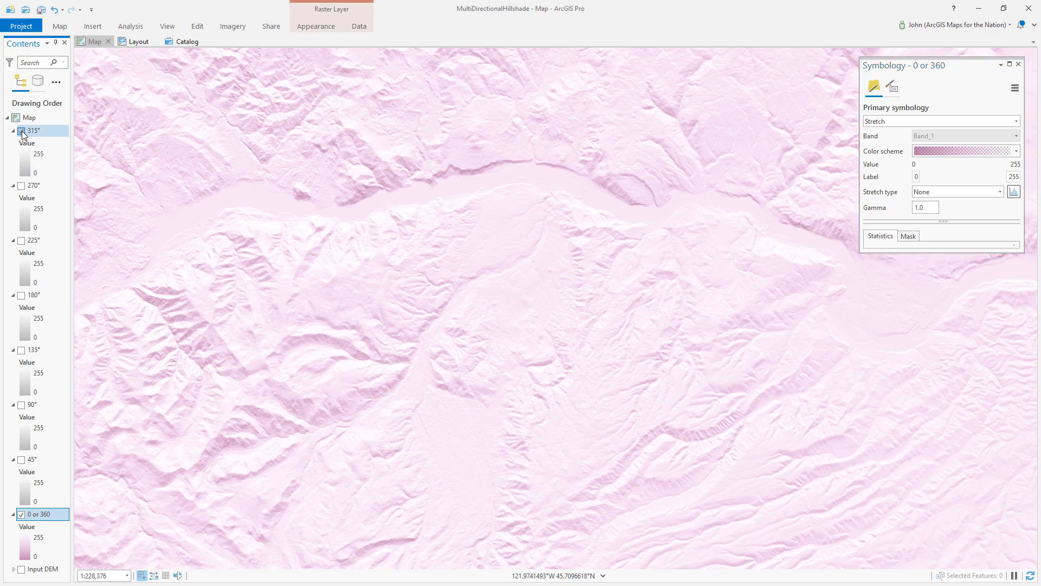
{"action": "left_click", "coordinate": [53, 132]}
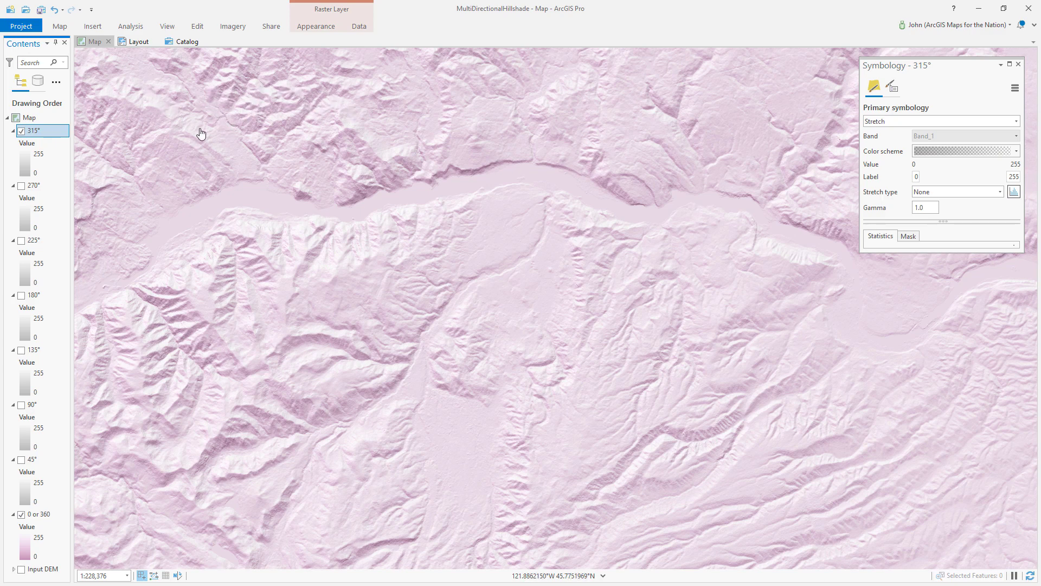
{"action": "left_click", "coordinate": [25, 168]}
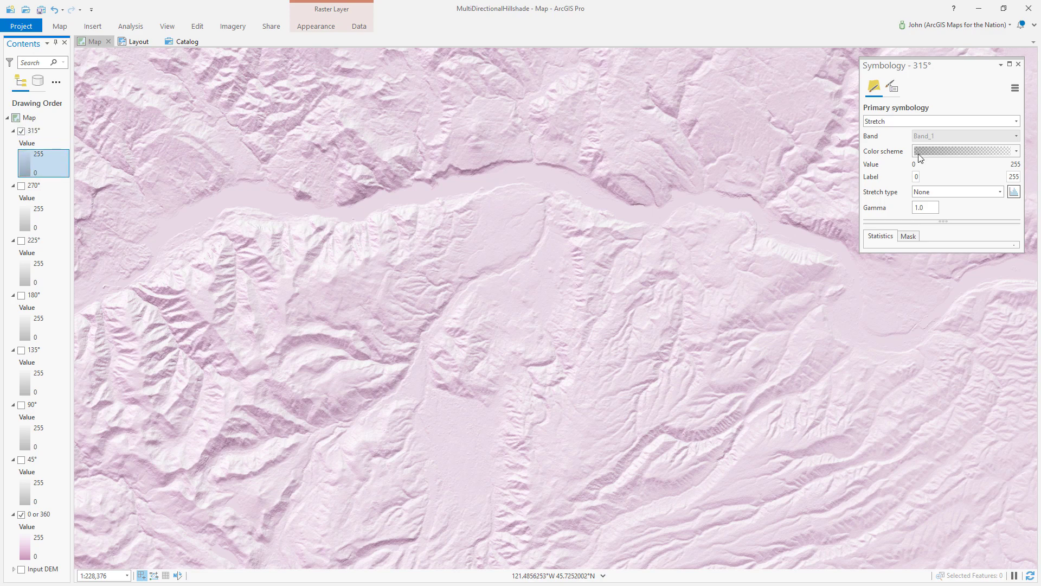
- Give the 315° layer a custom ramp from ultramarine to light violet
{"action": "left_click", "coordinate": [1016, 151]}
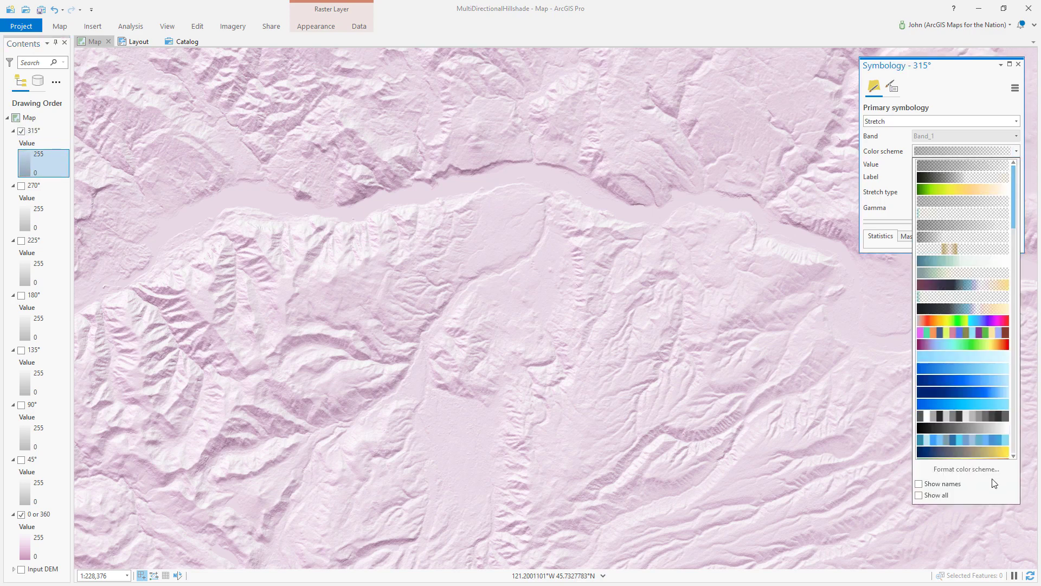
{"action": "left_click", "coordinate": [986, 469]}
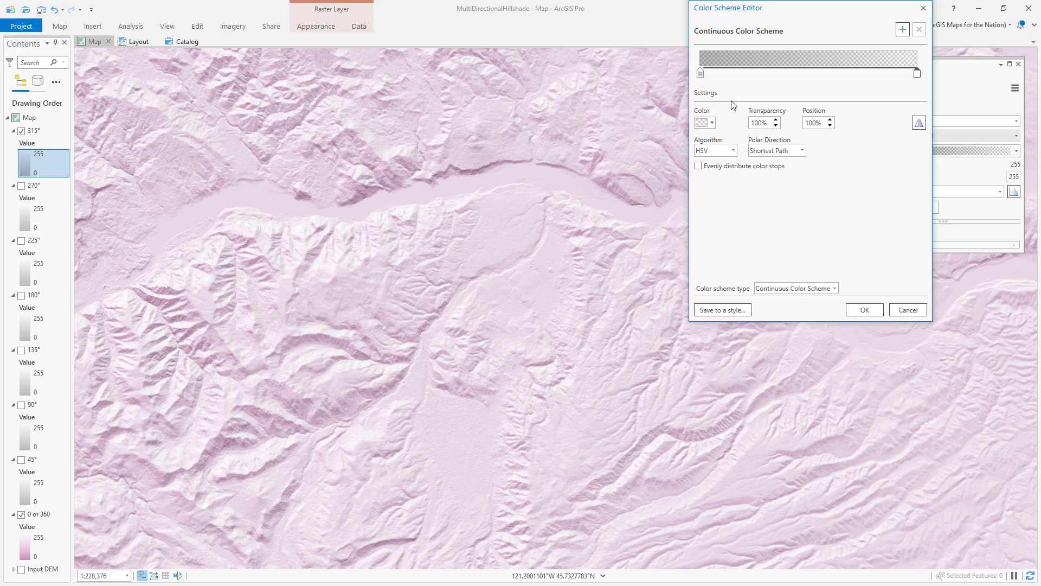
{"action": "left_click", "coordinate": [700, 73]}
{"action": "left_click", "coordinate": [705, 123]}
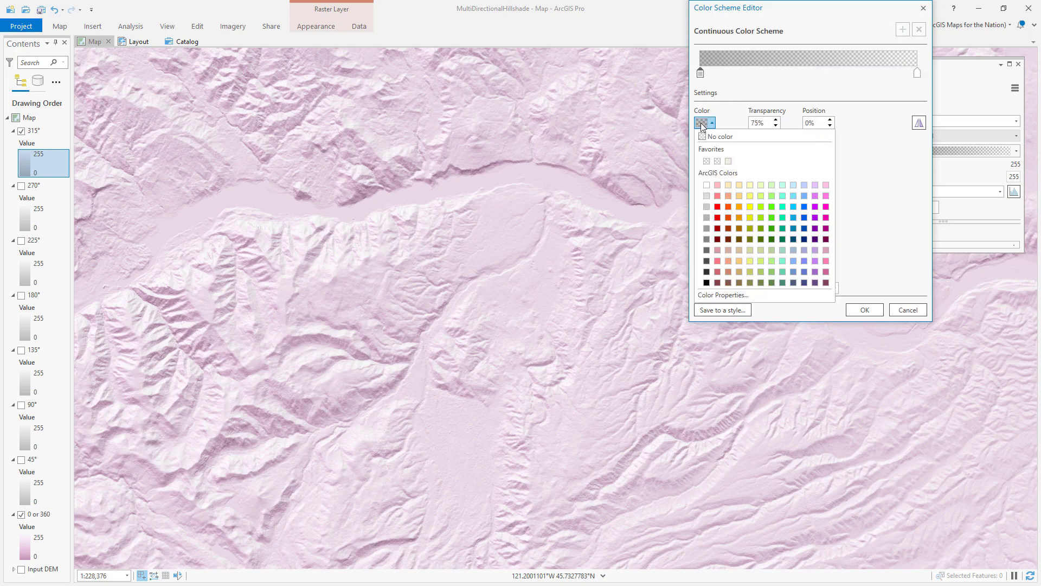
{"action": "left_click", "coordinate": [815, 239]}
{"action": "left_click", "coordinate": [917, 73]}
{"action": "left_click", "coordinate": [705, 123]}
{"action": "left_click", "coordinate": [815, 196]}
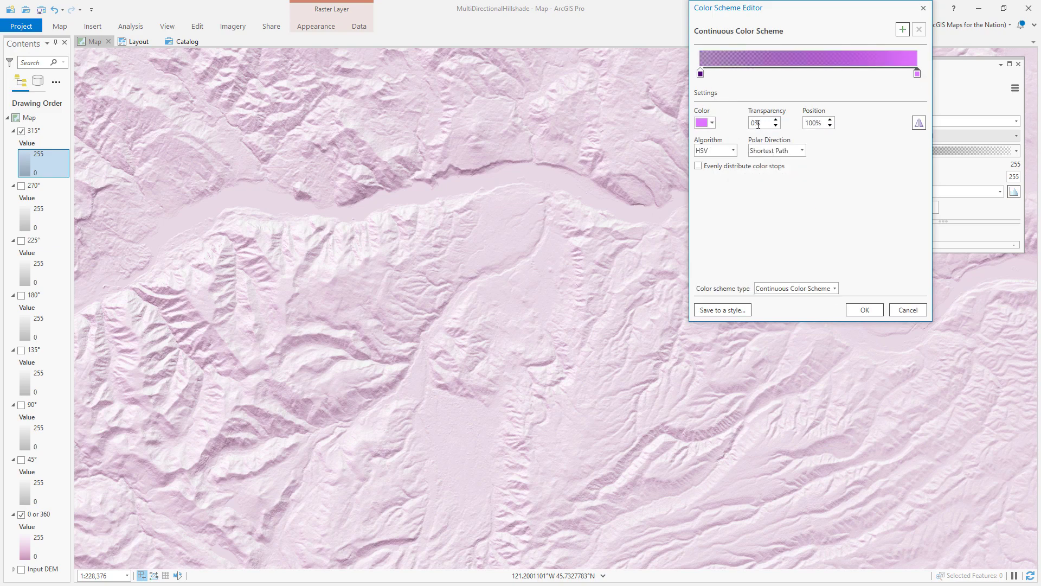
{"action": "left_click", "coordinate": [864, 309]}
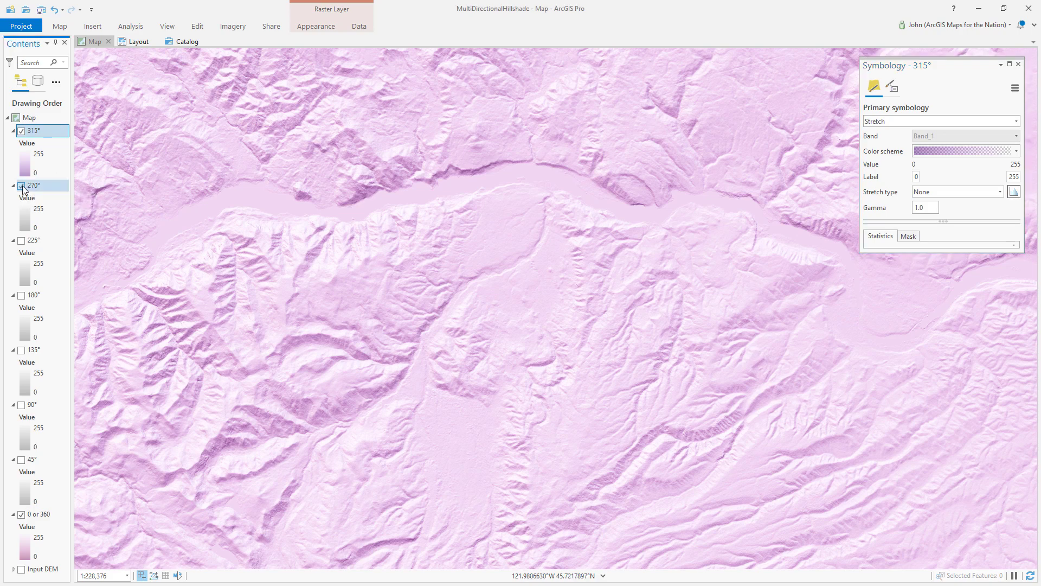
- Show the 270° hillshade and tint it with a custom blue colour ramp
{"action": "left_click", "coordinate": [21, 186]}
{"action": "left_click", "coordinate": [34, 185]}
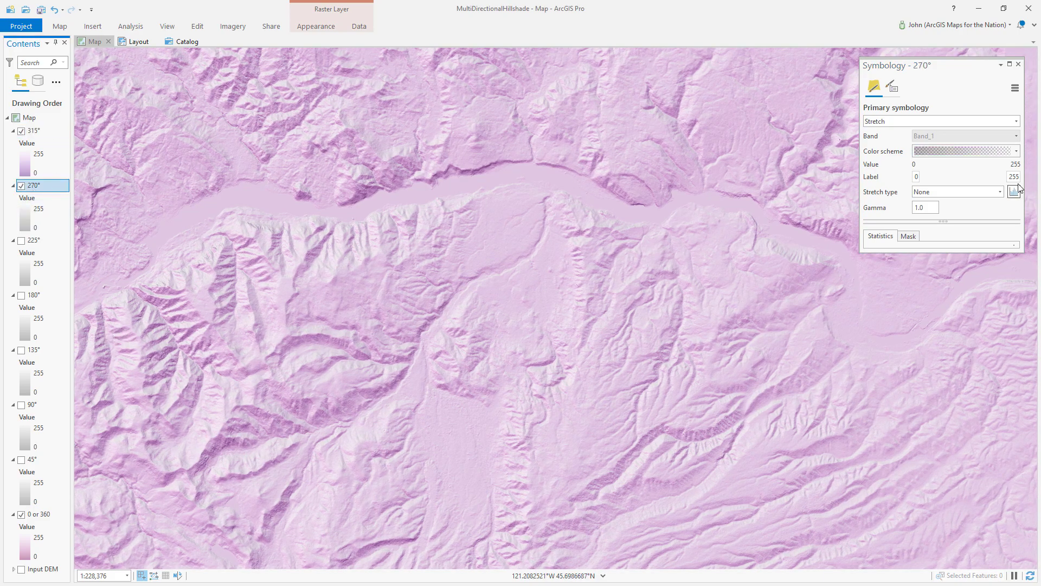
{"action": "left_click", "coordinate": [1016, 151]}
{"action": "left_click", "coordinate": [952, 457]}
{"action": "left_click", "coordinate": [700, 73]}
{"action": "left_click", "coordinate": [705, 122]}
{"action": "left_click", "coordinate": [815, 239]}
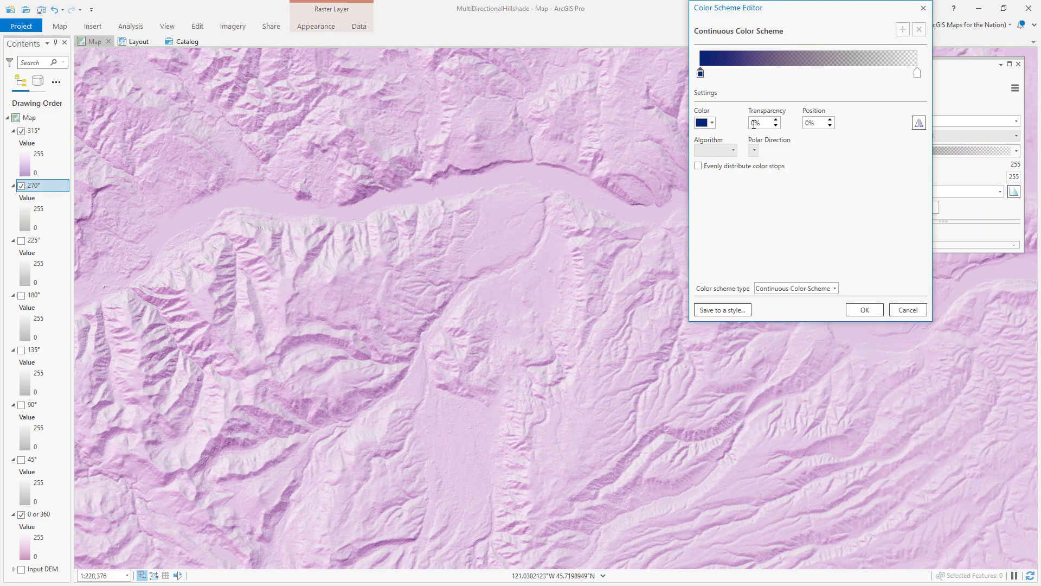
{"action": "left_click", "coordinate": [705, 122]}
{"action": "left_click", "coordinate": [805, 199]}
{"action": "left_click", "coordinate": [864, 309]}
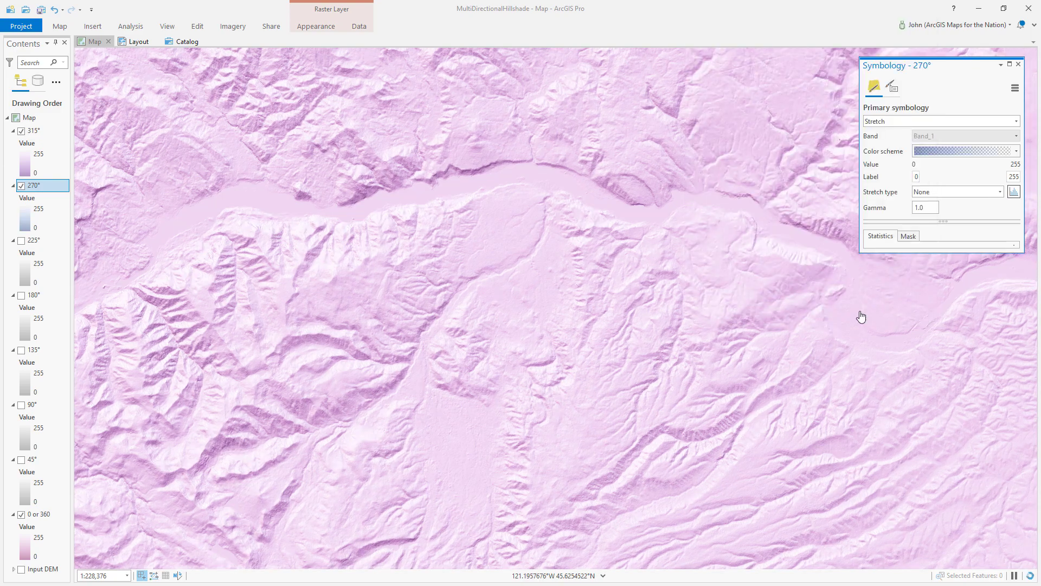
- Show the 225° hillshade with a ramp from greyish blue to light blue
{"action": "left_click", "coordinate": [21, 240]}
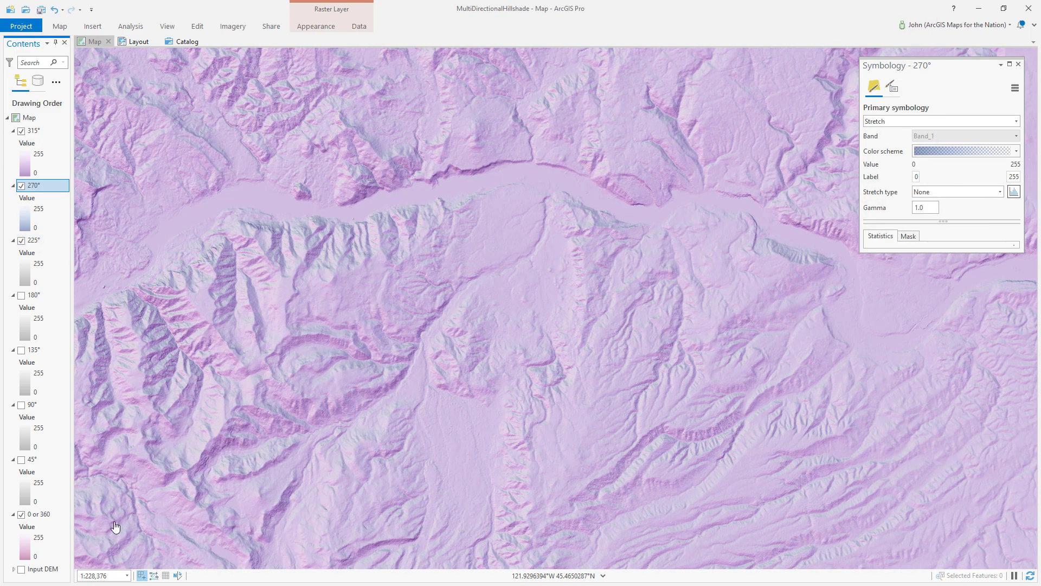
{"action": "left_click", "coordinate": [34, 240]}
{"action": "left_click", "coordinate": [1016, 151]}
{"action": "left_click", "coordinate": [971, 467]}
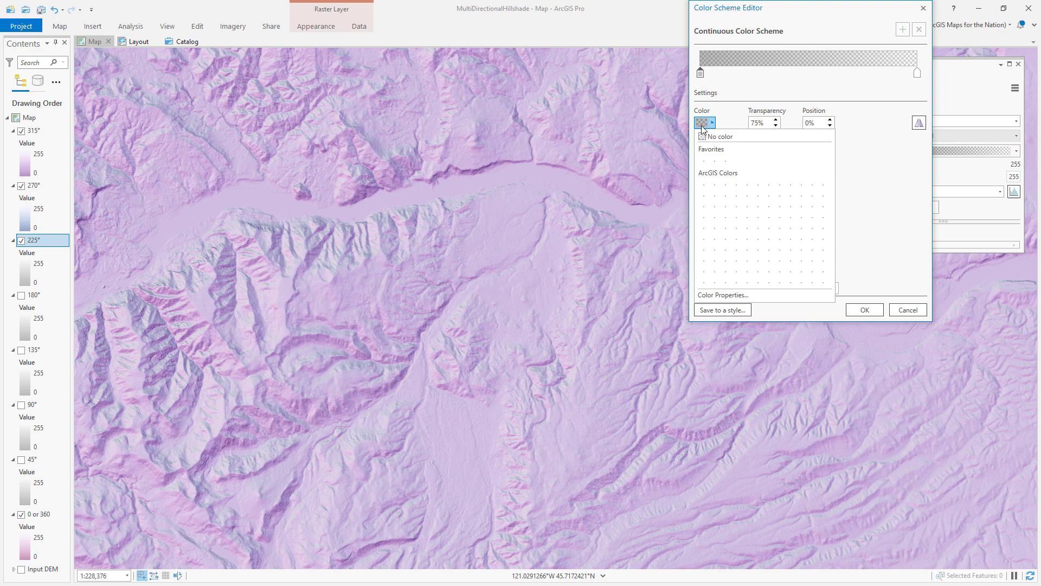
{"action": "left_click", "coordinate": [918, 123]}
{"action": "left_click", "coordinate": [917, 72]}
{"action": "left_click", "coordinate": [705, 123]}
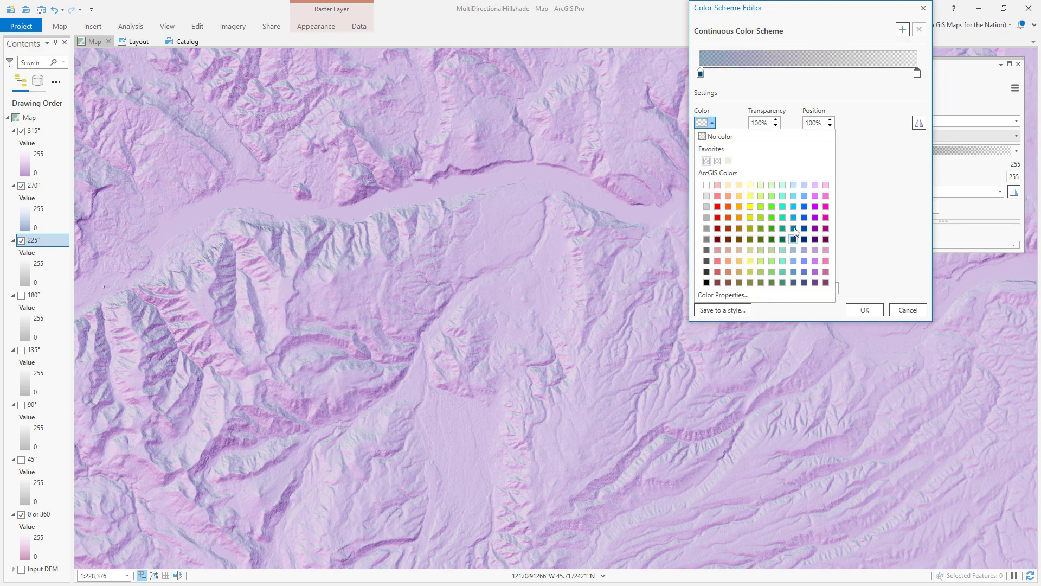
{"action": "left_click", "coordinate": [831, 217]}
{"action": "left_click", "coordinate": [865, 311]}
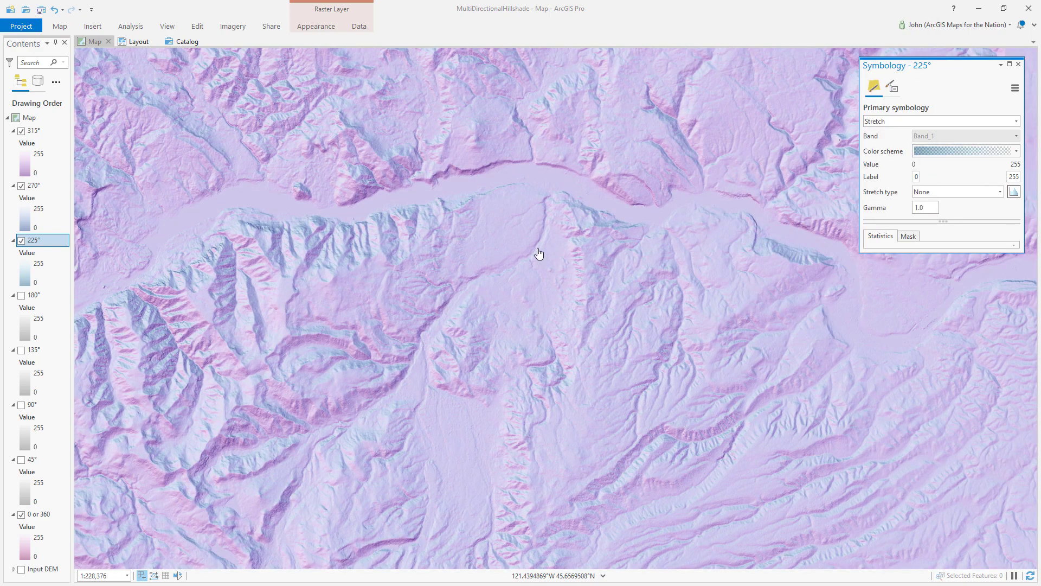
- Show the 180° hillshade with a ramp from dark teal to light aquamarine
{"action": "left_click", "coordinate": [21, 295]}
{"action": "left_click", "coordinate": [1016, 151]}
{"action": "left_click", "coordinate": [971, 467]}
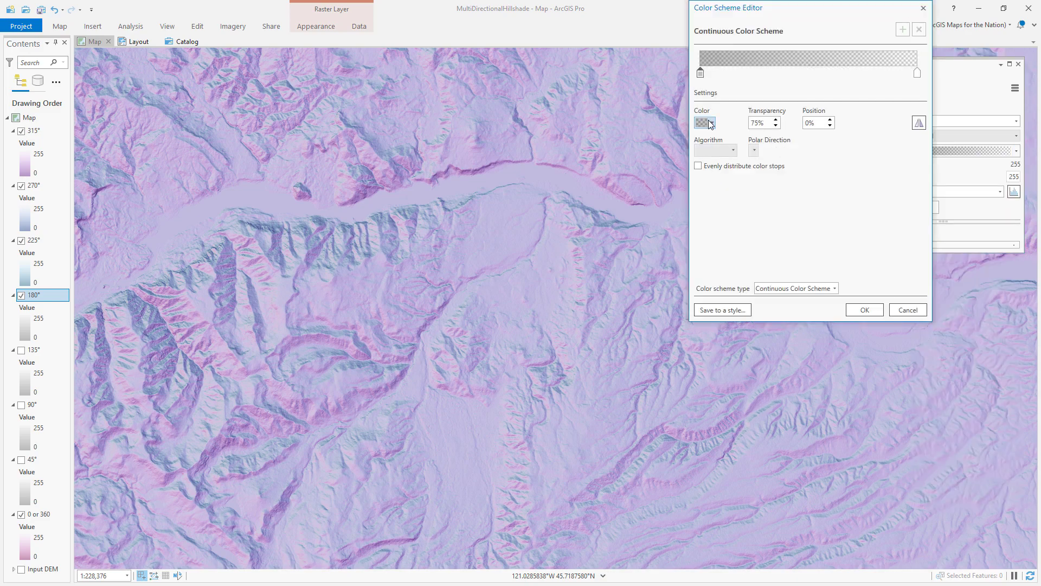
{"action": "left_click", "coordinate": [705, 123]}
{"action": "left_click", "coordinate": [783, 239]}
{"action": "left_click", "coordinate": [917, 73]}
{"action": "left_click", "coordinate": [705, 122]}
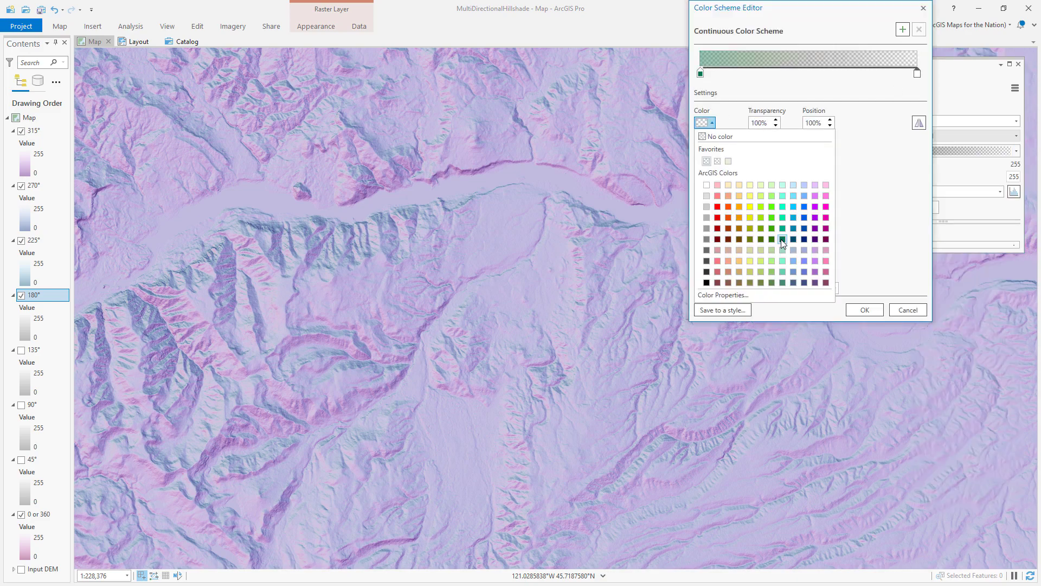
{"action": "left_click", "coordinate": [782, 195]}
{"action": "left_click", "coordinate": [866, 310]}
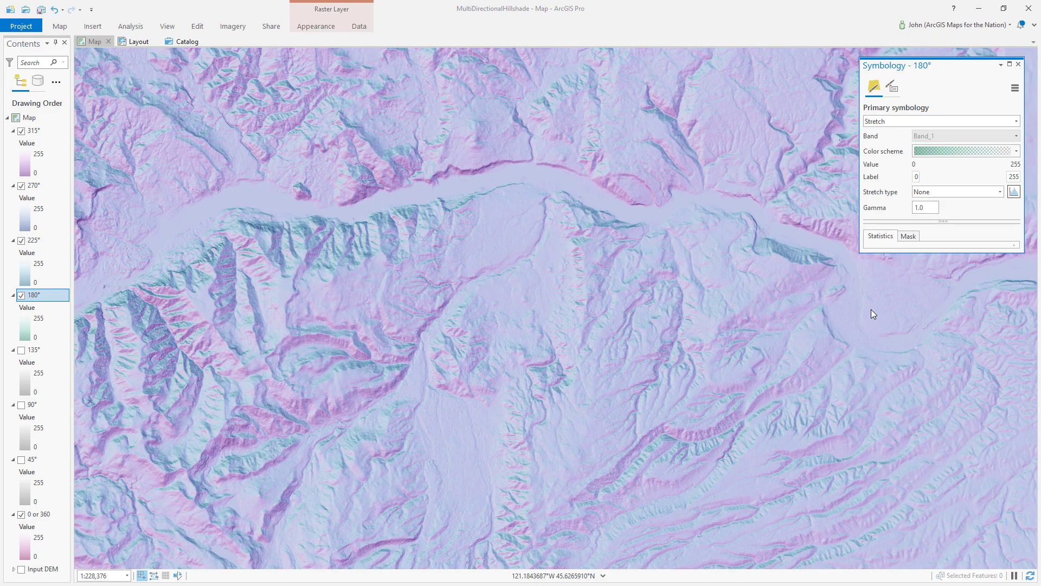